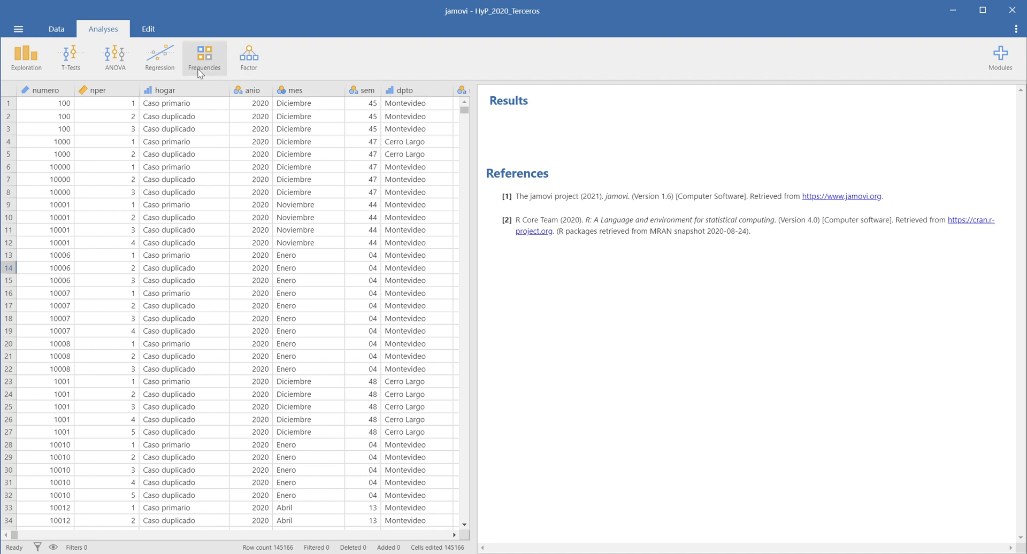
Start a binomial logistic regression (2 outcomes) and set pobre_06 as its dependent variable.
left_click(168, 60)
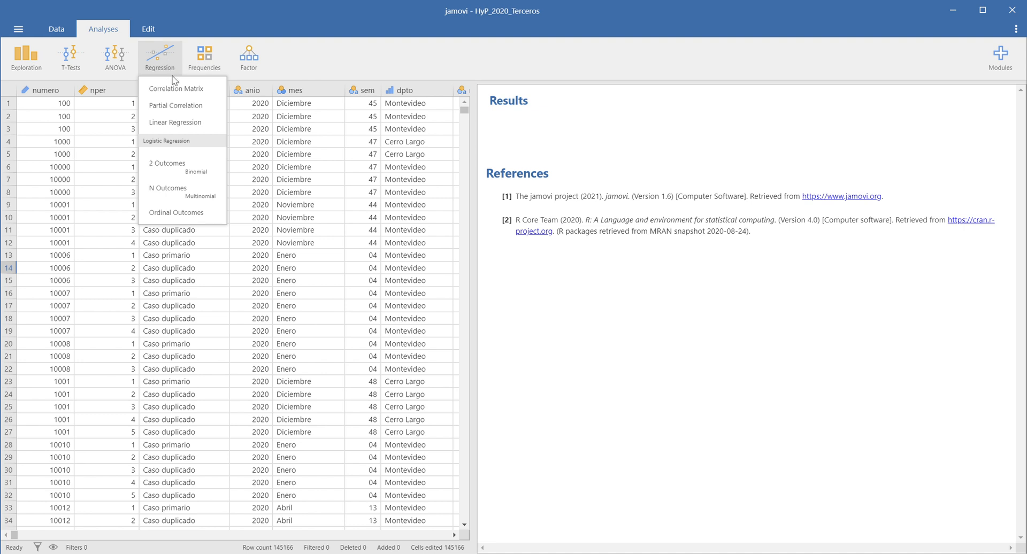
left_click(195, 177)
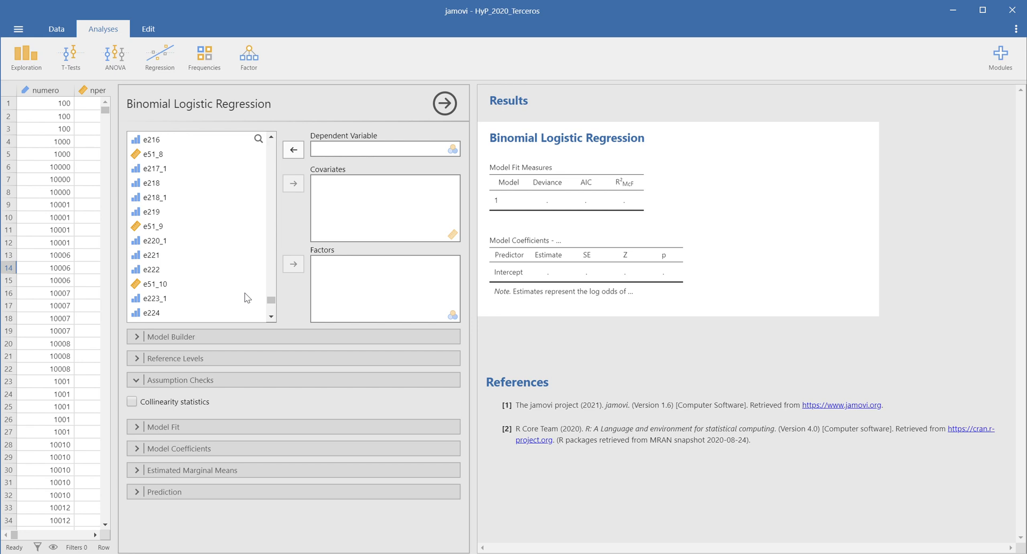
scroll(249, 298, "down", 5)
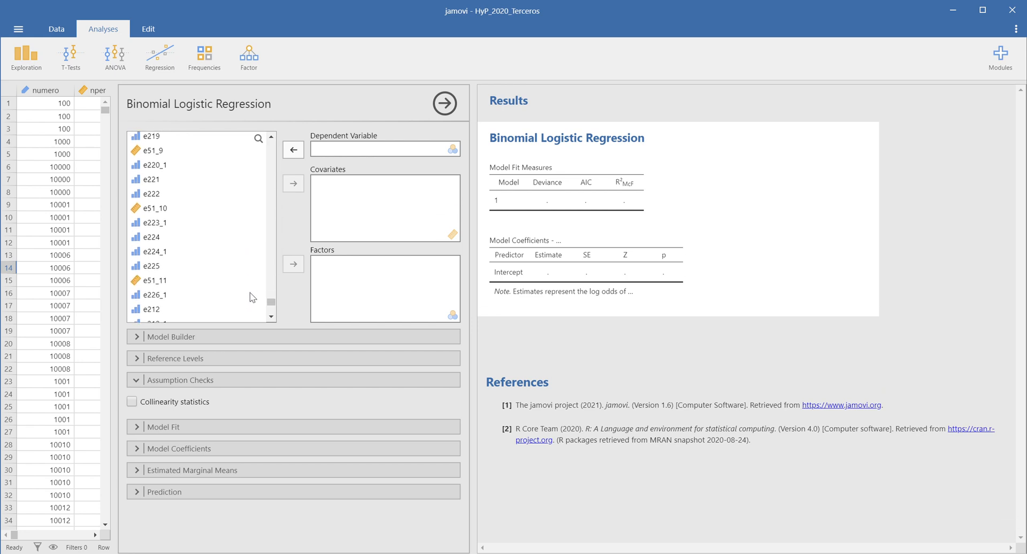
scroll(253, 298, "up", 5)
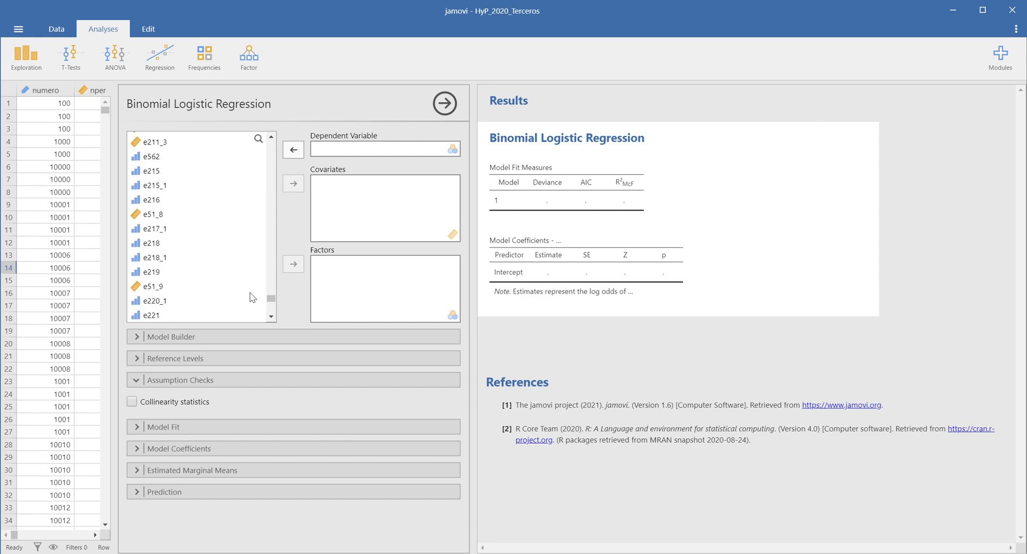
scroll(253, 298, "up", 3)
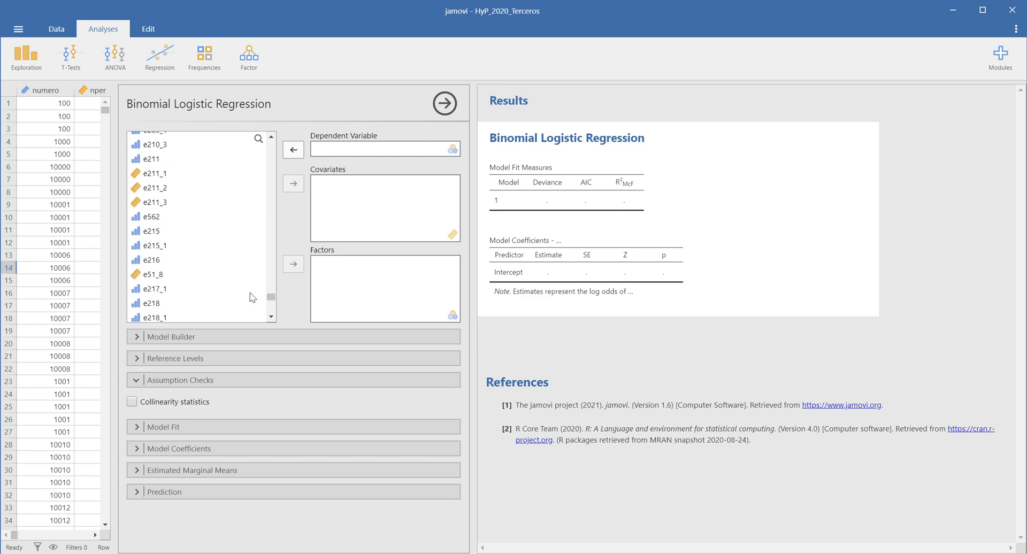
scroll(252, 297, "up", 5)
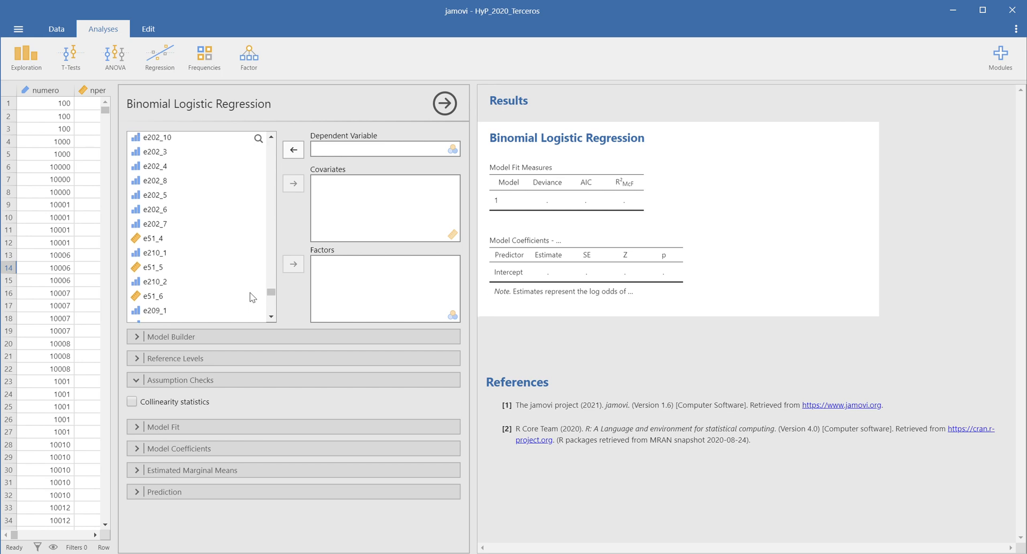
scroll(252, 298, "up", 5)
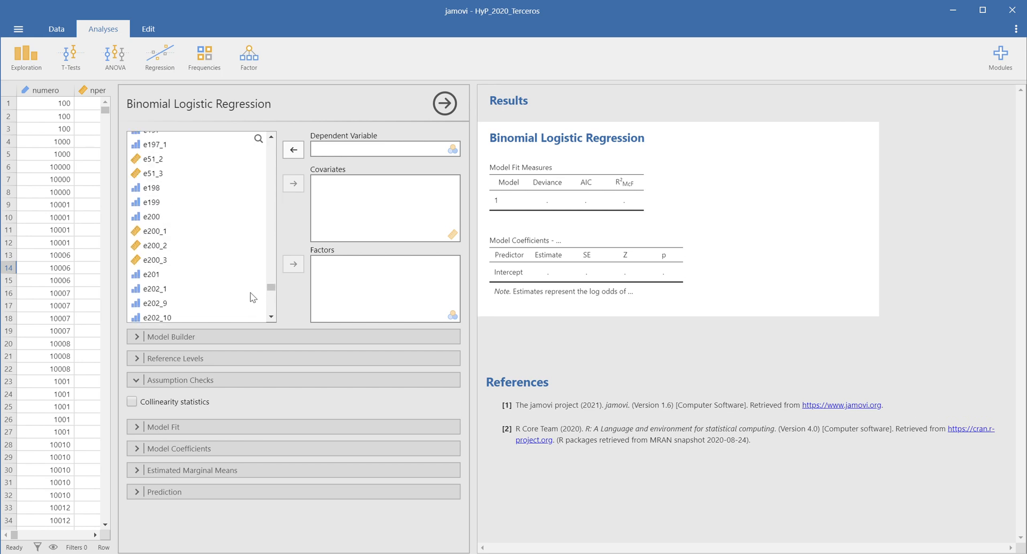
scroll(252, 297, "up", 4)
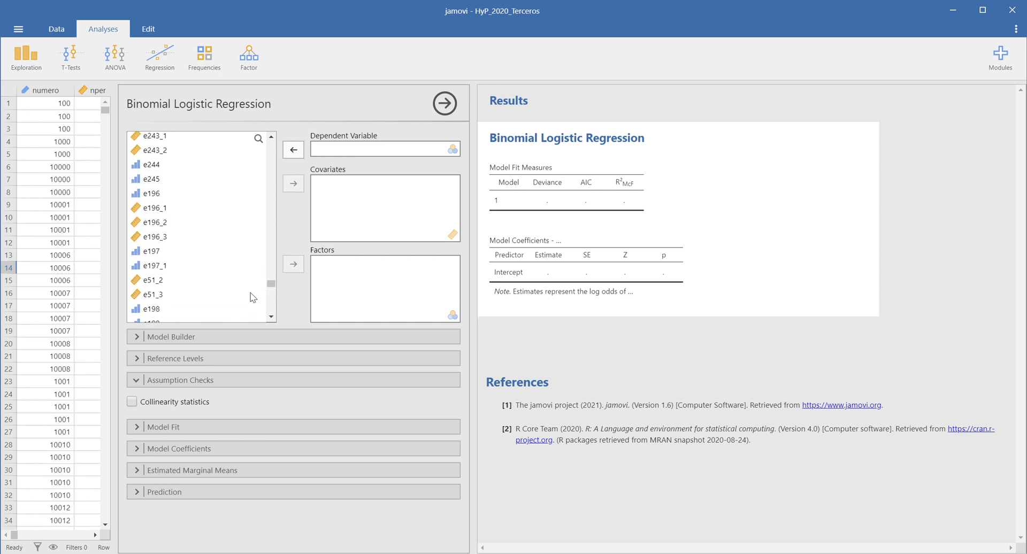
scroll(252, 298, "up", 2)
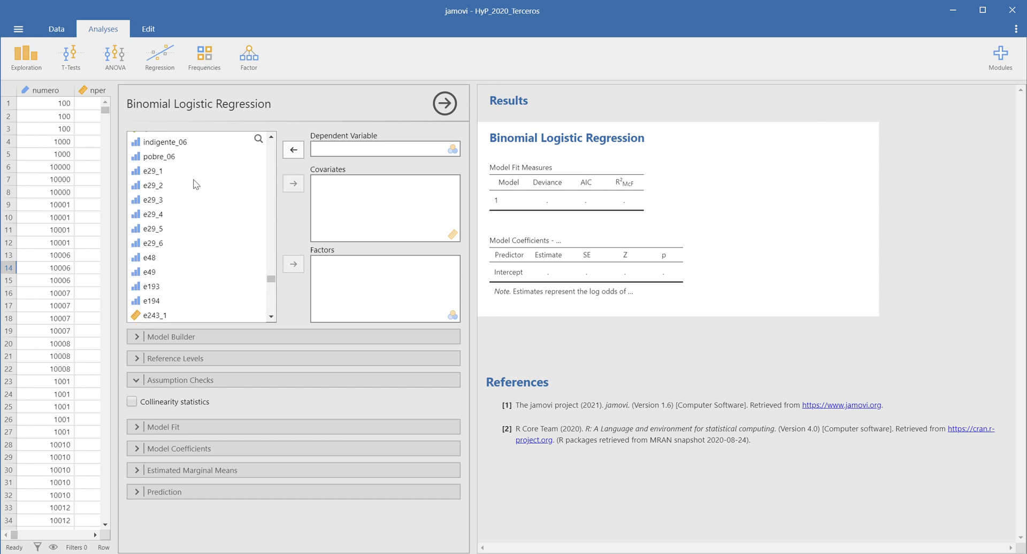
left_click(169, 159)
left_click(293, 149)
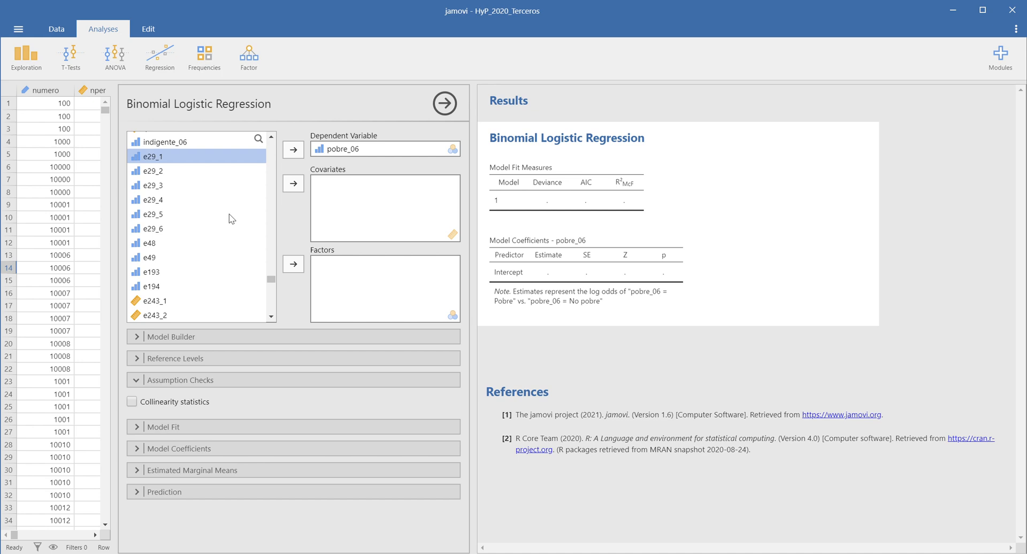
Add e26 to the regression as a factor.
scroll(231, 218, "down", 2)
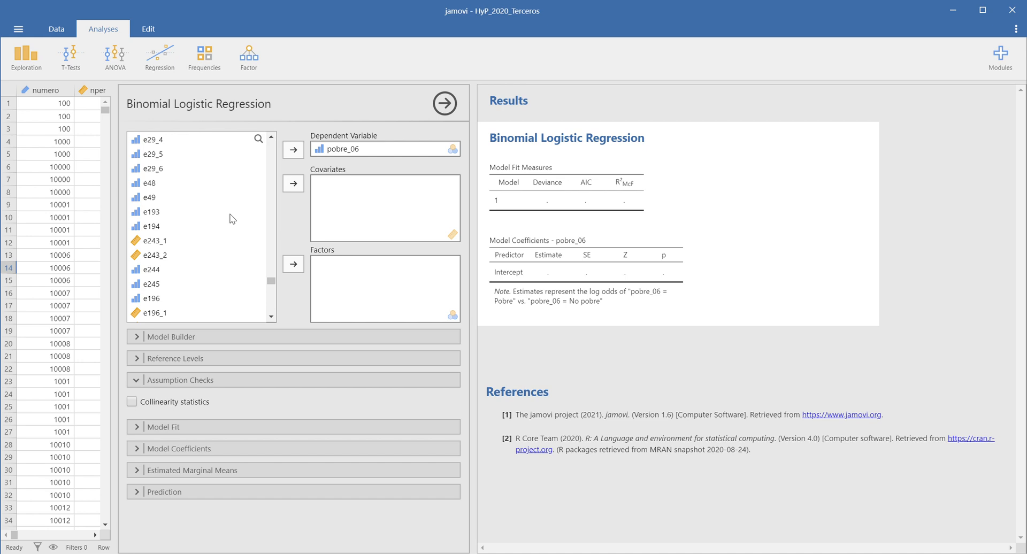
scroll(233, 220, "up", 4)
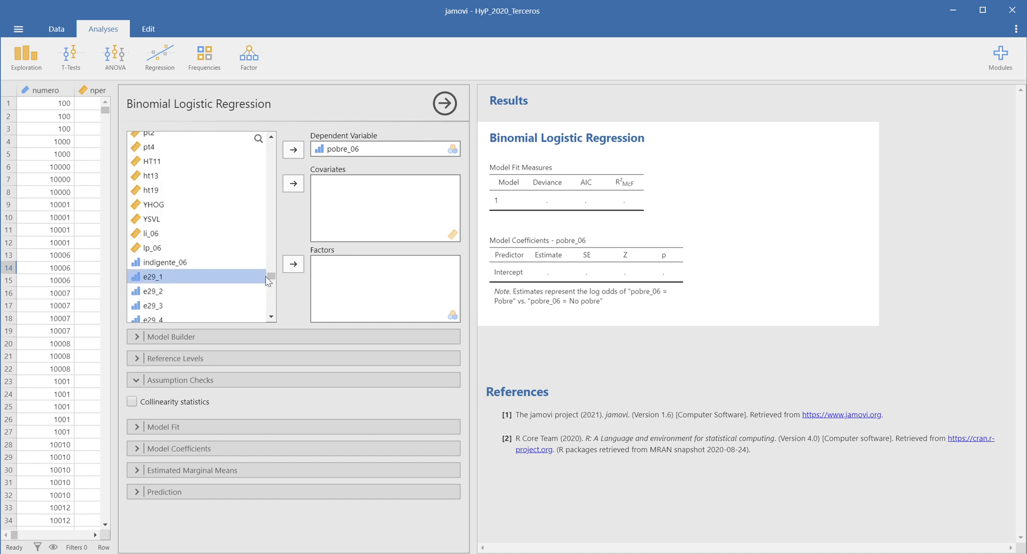
left_click_drag(269, 278, 273, 159)
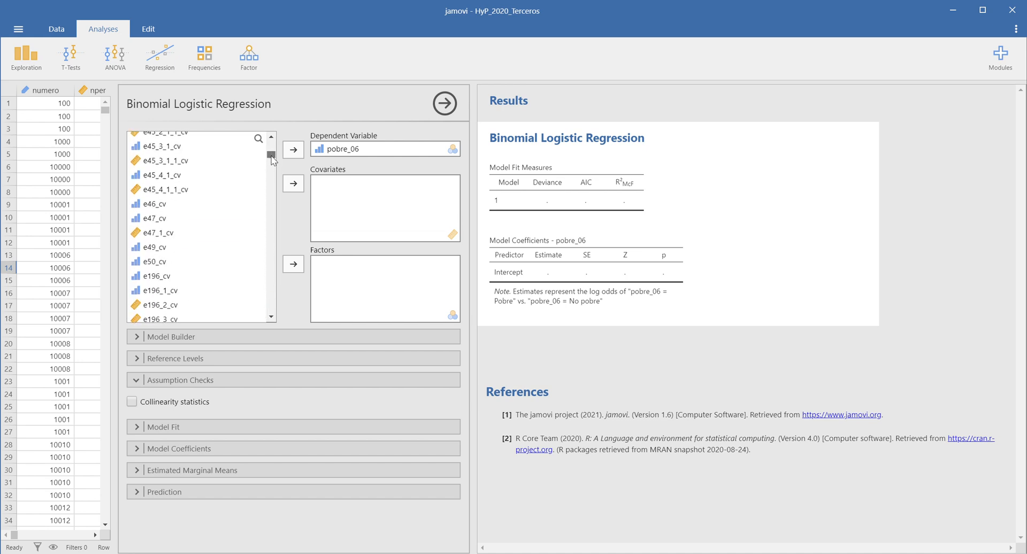
scroll(257, 186, "up", 4)
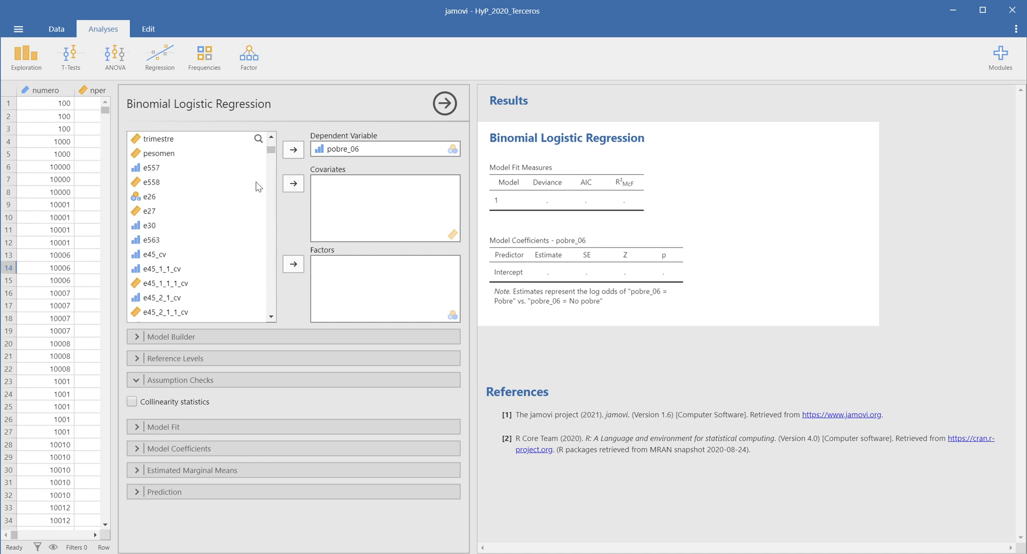
left_click(157, 196)
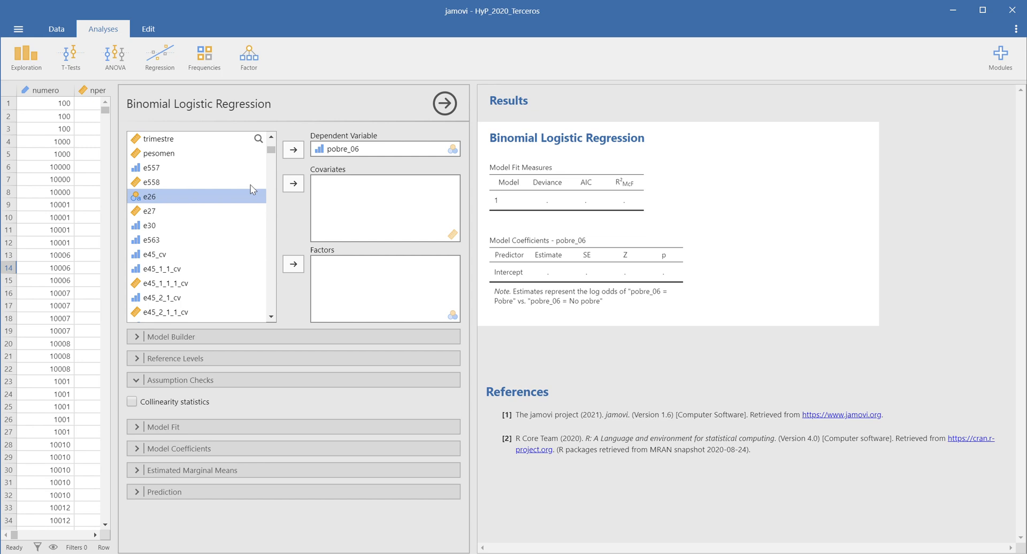
left_click(292, 265)
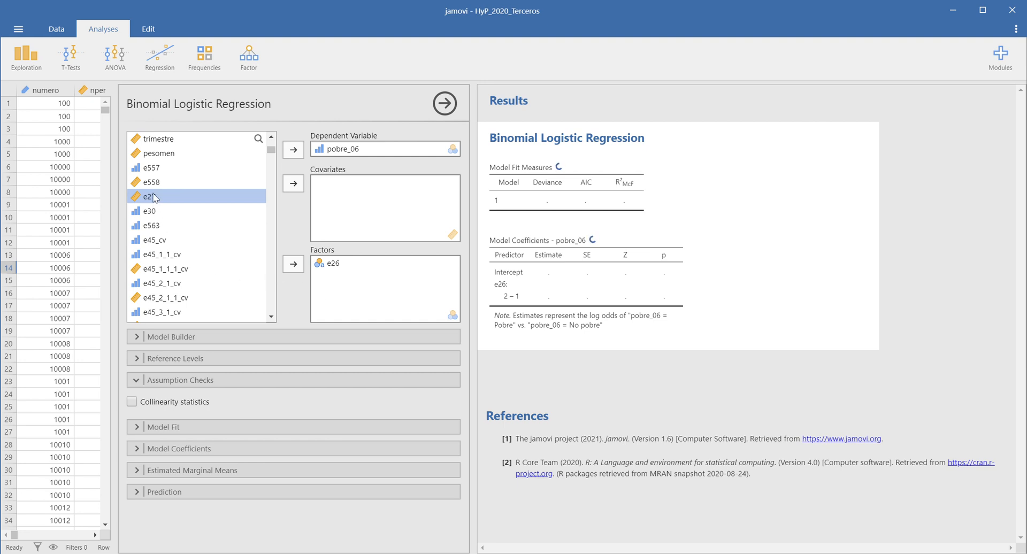
Add e27 and Años_edu to the regression as covariates.
left_click(289, 185)
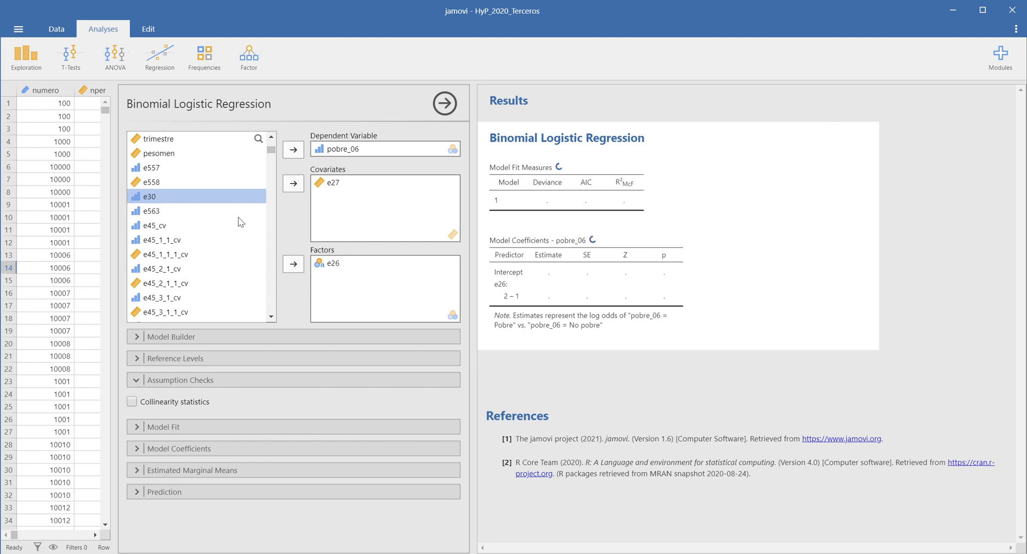
left_click_drag(271, 151, 273, 305)
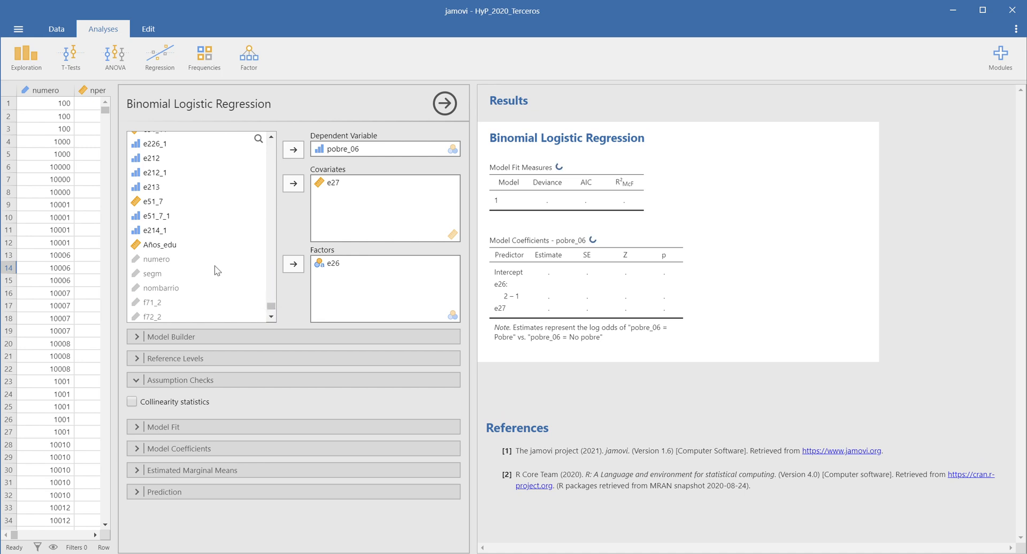
left_click(167, 249)
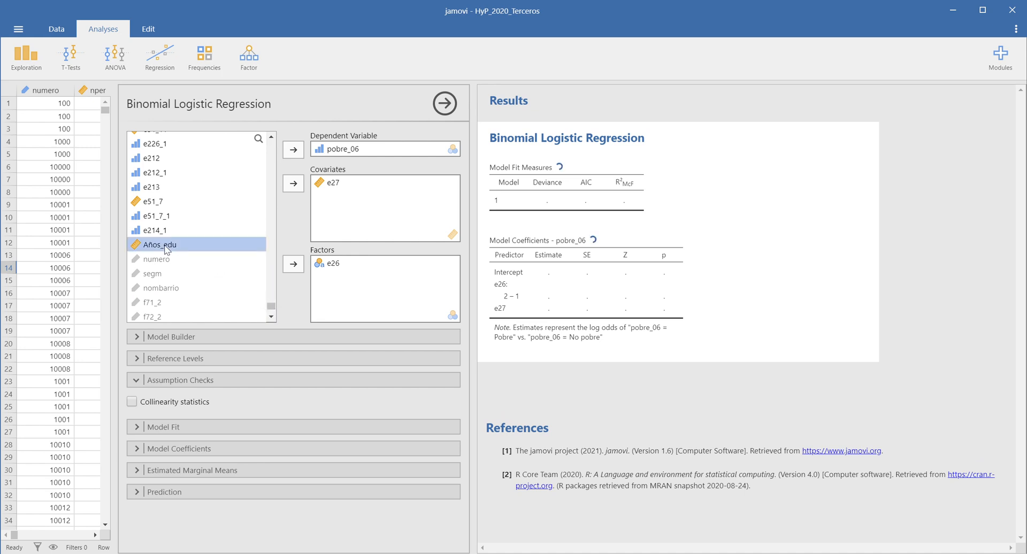
left_click(293, 186)
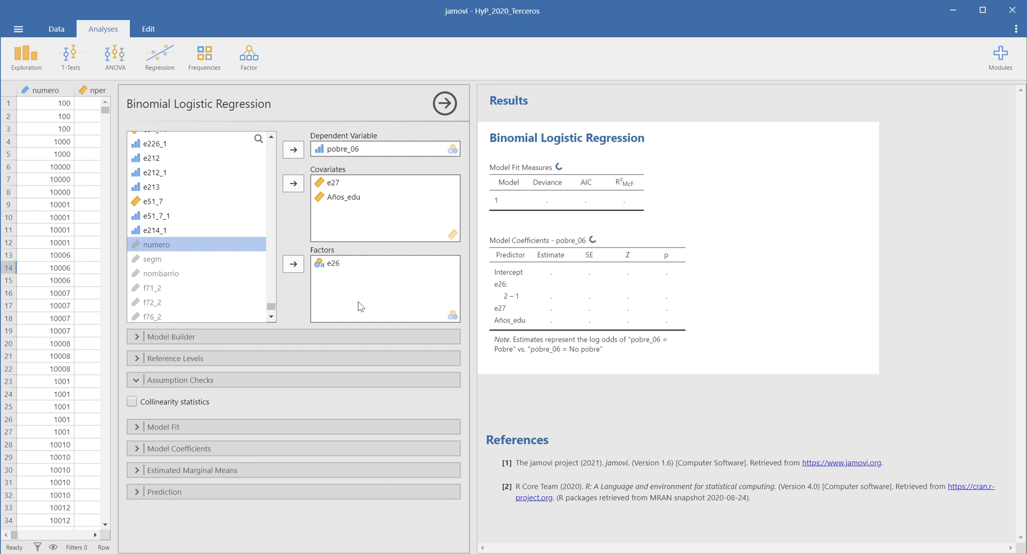
Turn on collinearity statistics in the assumption checks.
left_click(136, 359)
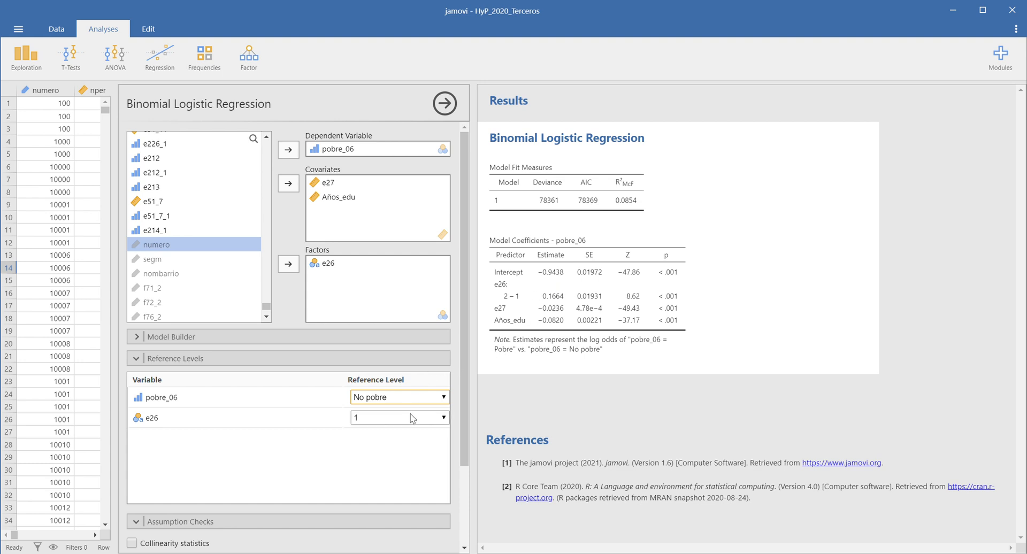
scroll(413, 418, "down", 1)
scroll(410, 417, "down", 1)
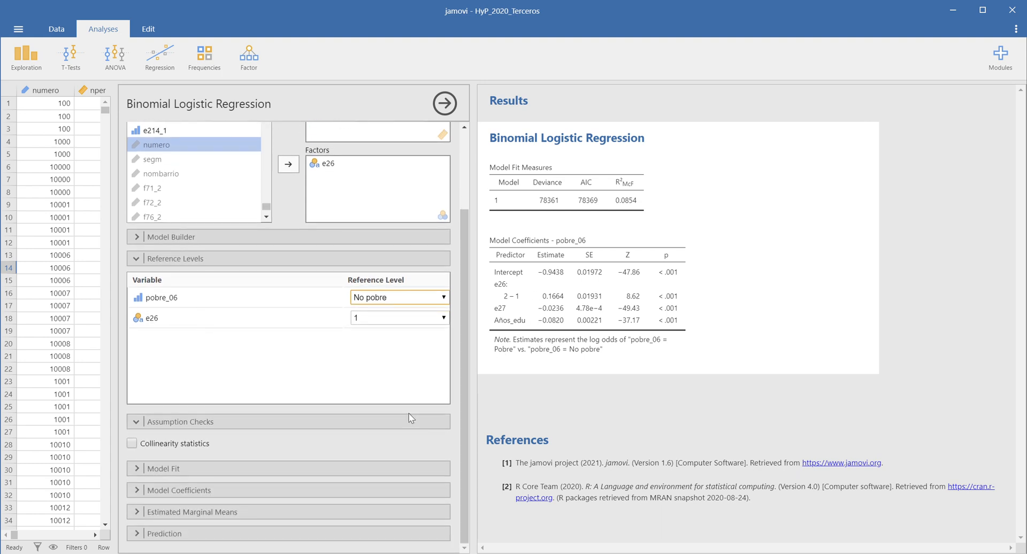
left_click(131, 444)
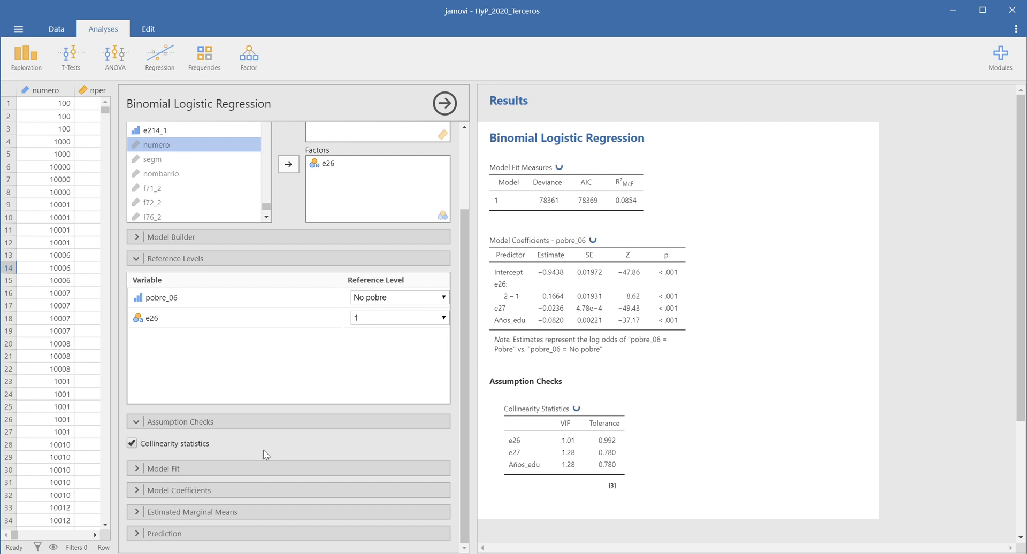
Add Nagelkerke's and Cox & Snell's pseudo R² to the model fit measures.
left_click(135, 469)
scroll(201, 429, "down", 2)
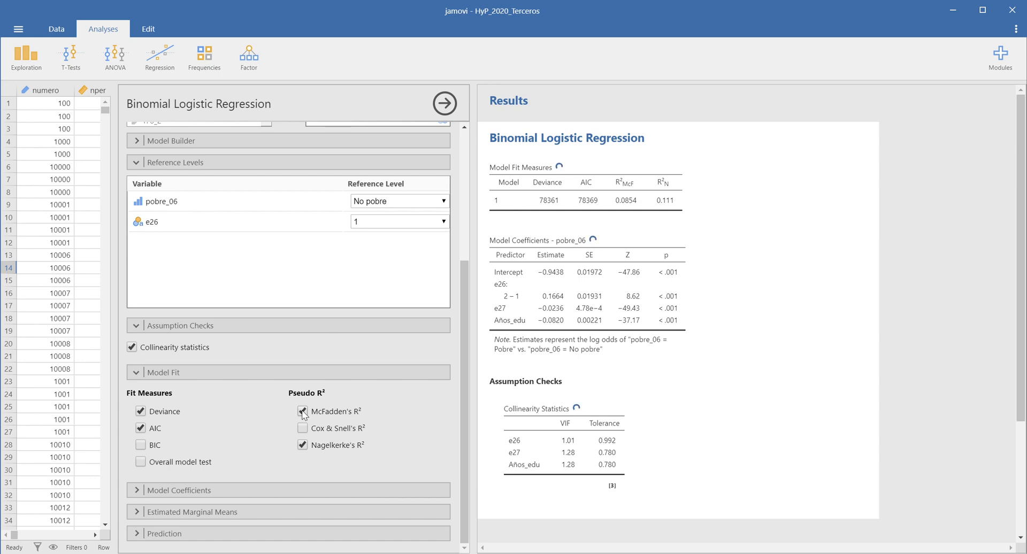
left_click(303, 429)
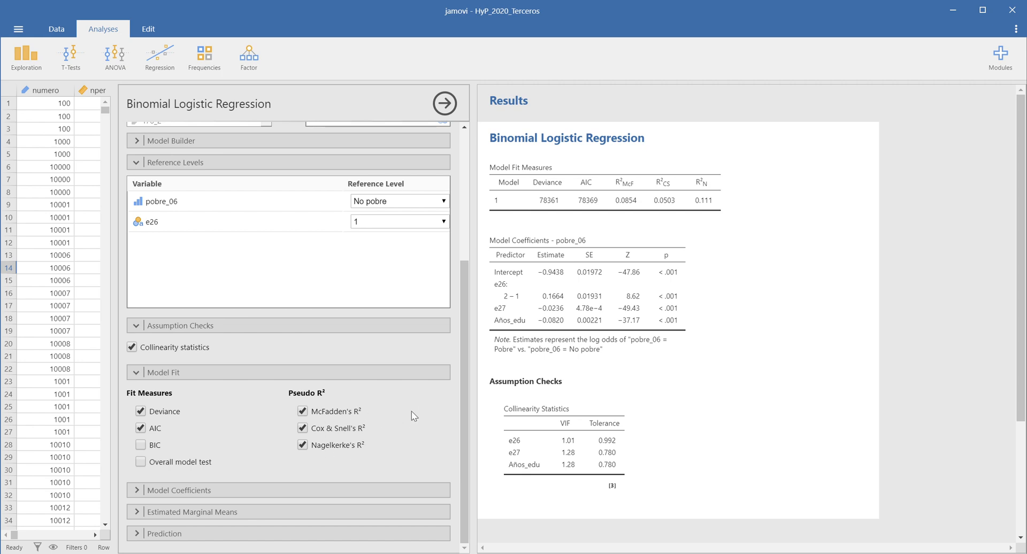
Include odds ratios in the model coefficients output.
left_click(137, 495)
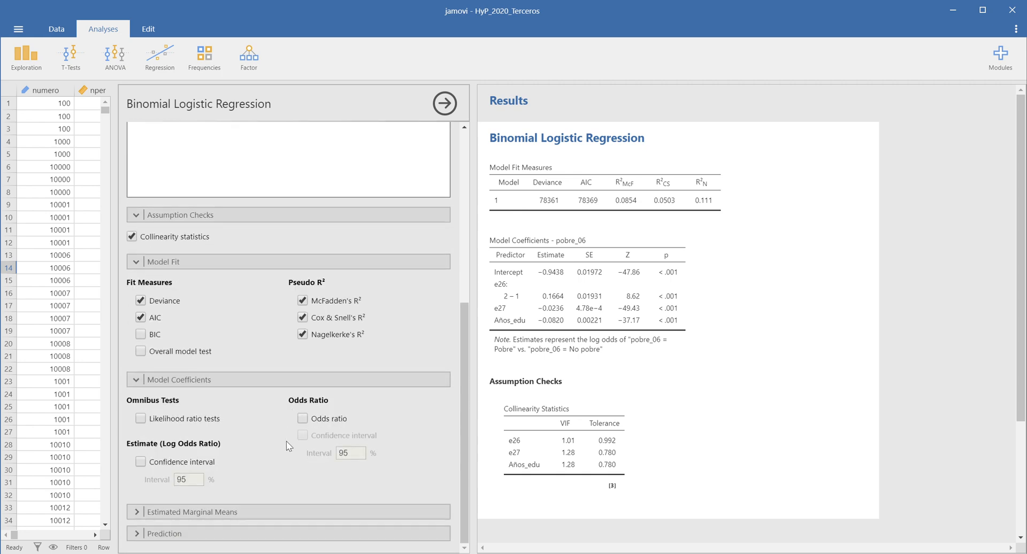
left_click(303, 419)
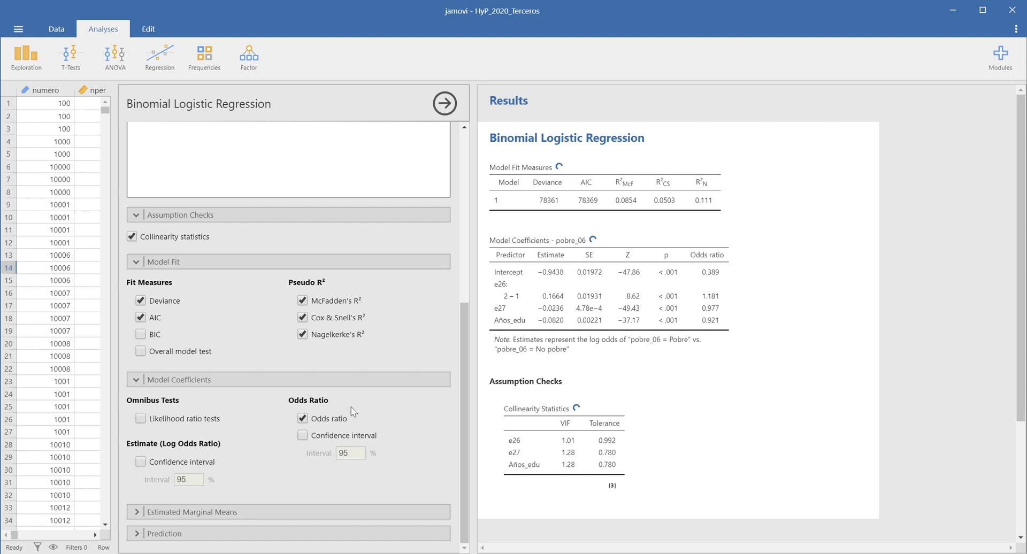
scroll(407, 397, "up", 5)
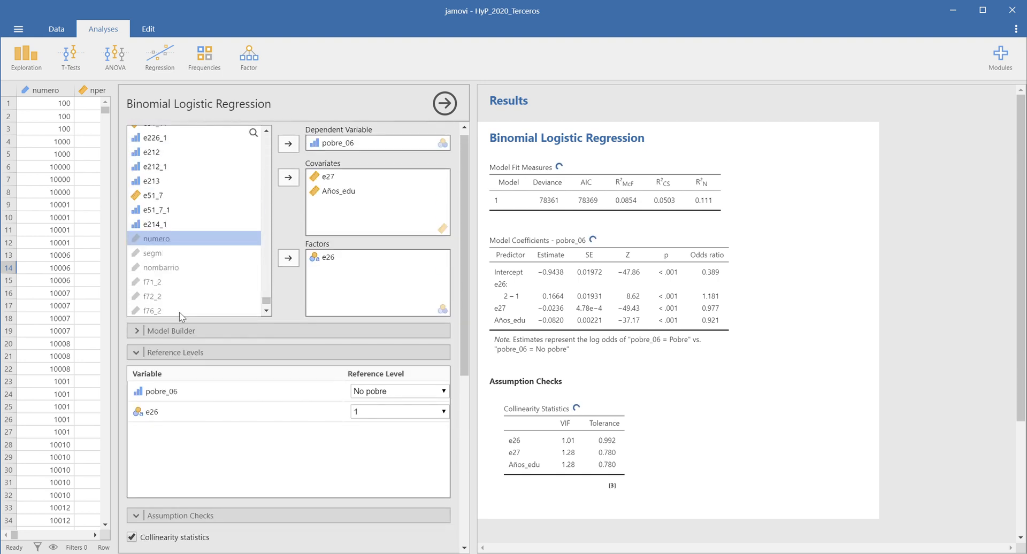
left_click(135, 354)
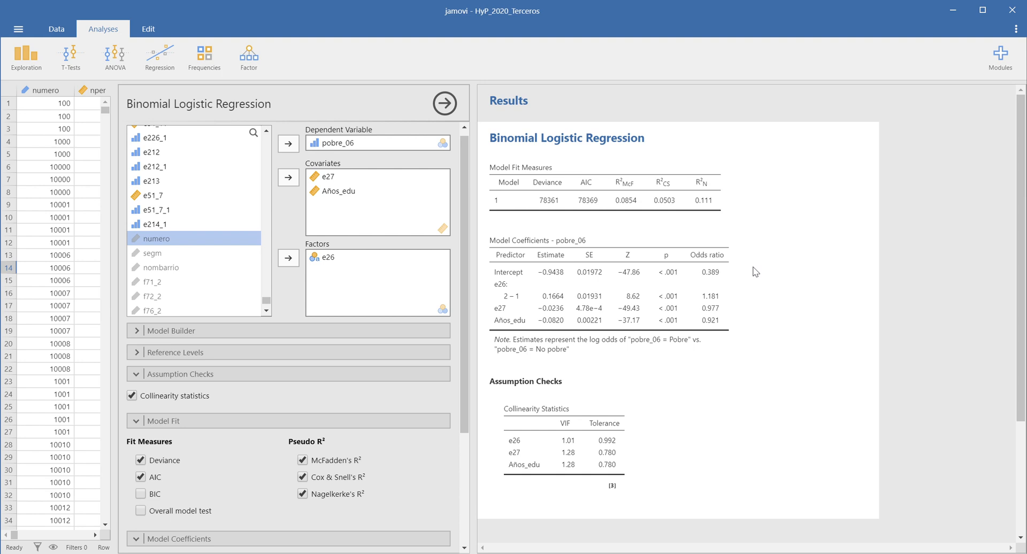
Review the model fit, coefficient and collinearity tables alongside the chosen options.
scroll(755, 272, "down", 1)
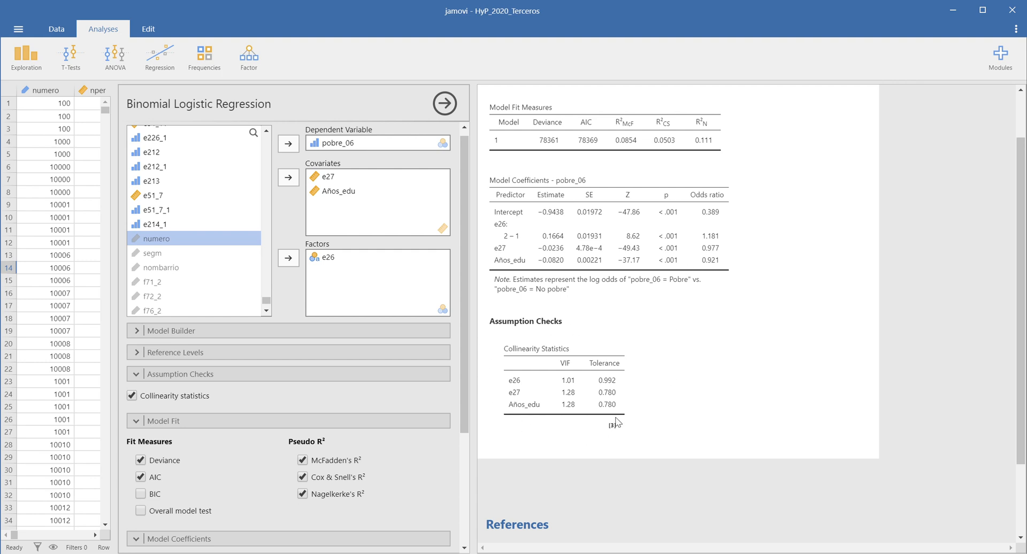
scroll(399, 374, "down", 1)
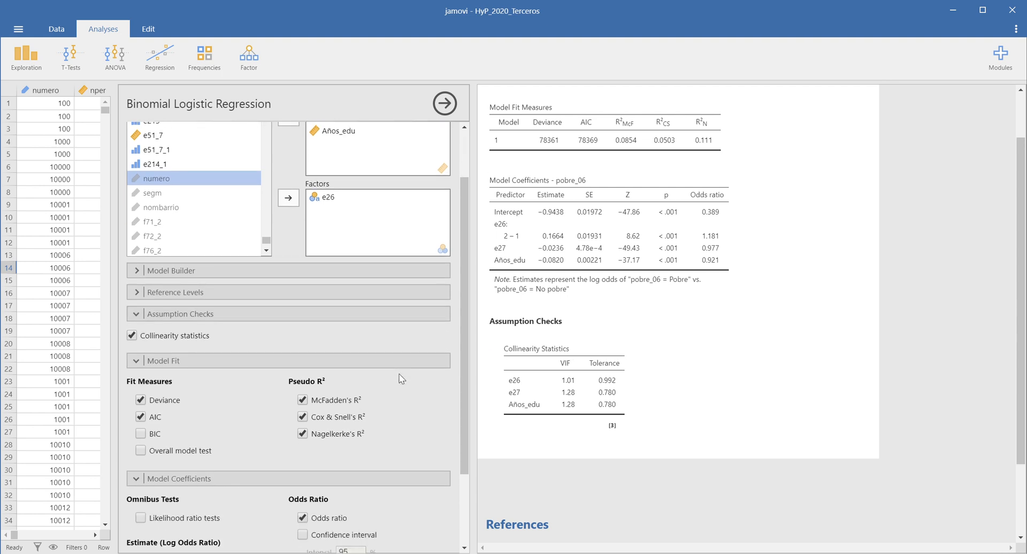
scroll(399, 379, "down", 1)
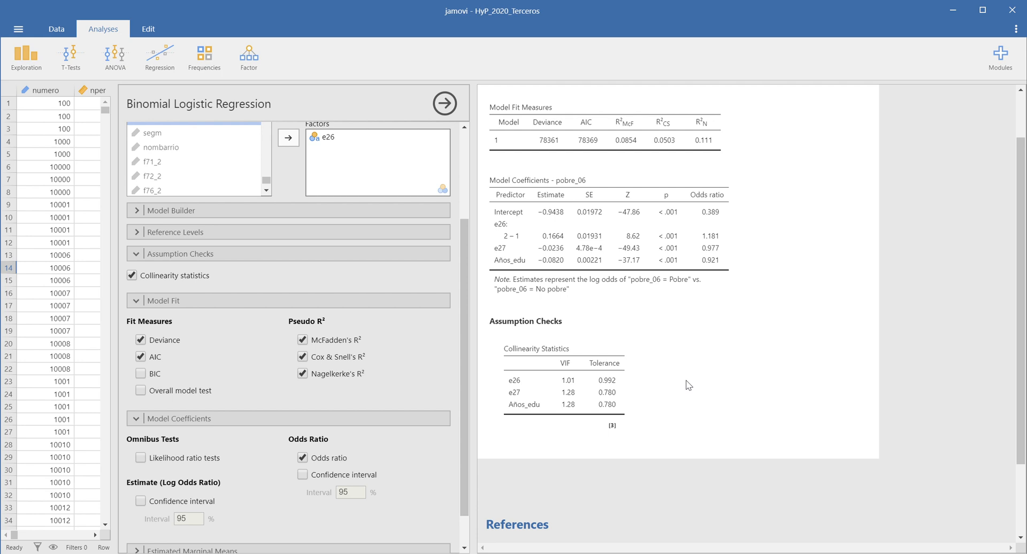
scroll(688, 385, "up", 2)
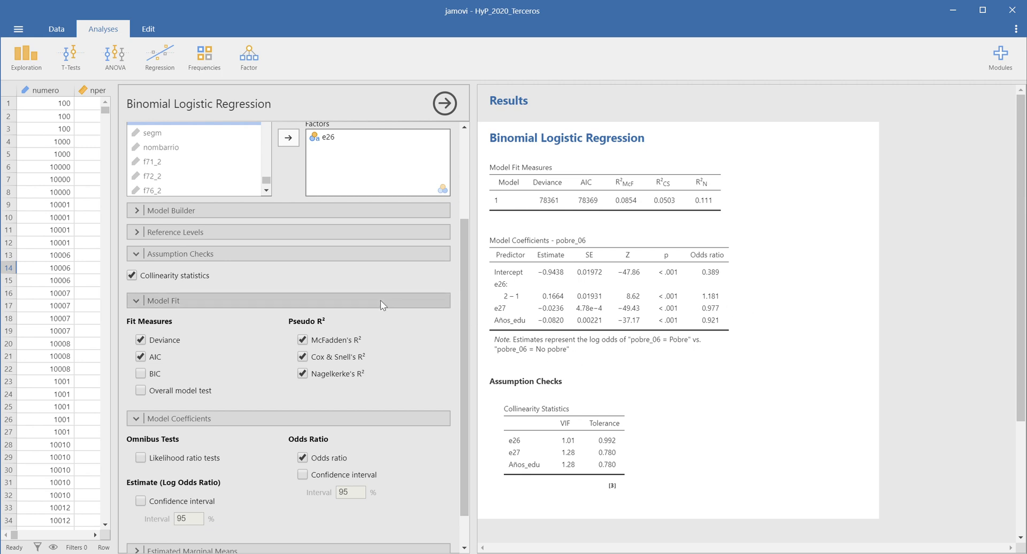
scroll(380, 300, "up", 1)
scroll(390, 303, "up", 1)
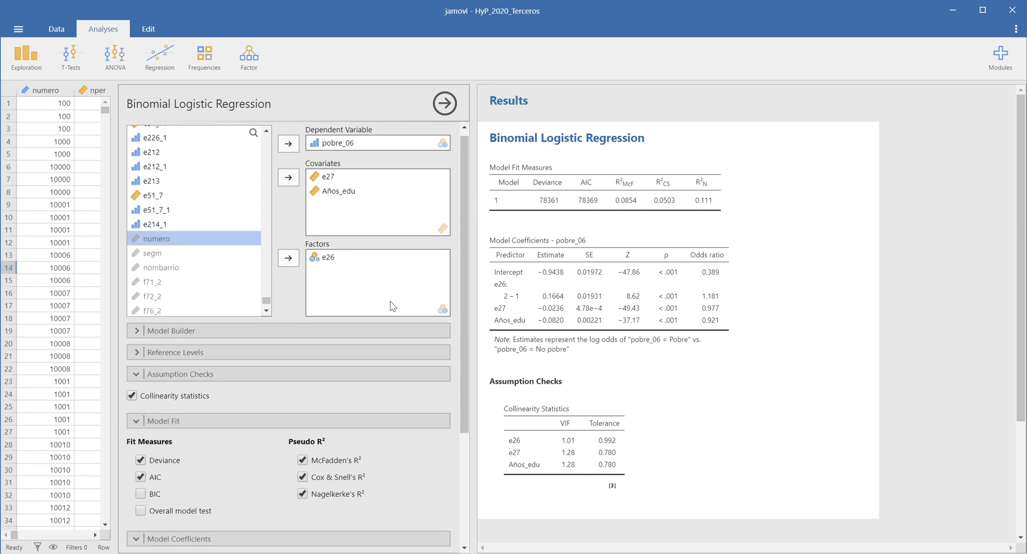
scroll(392, 305, "up", 1)
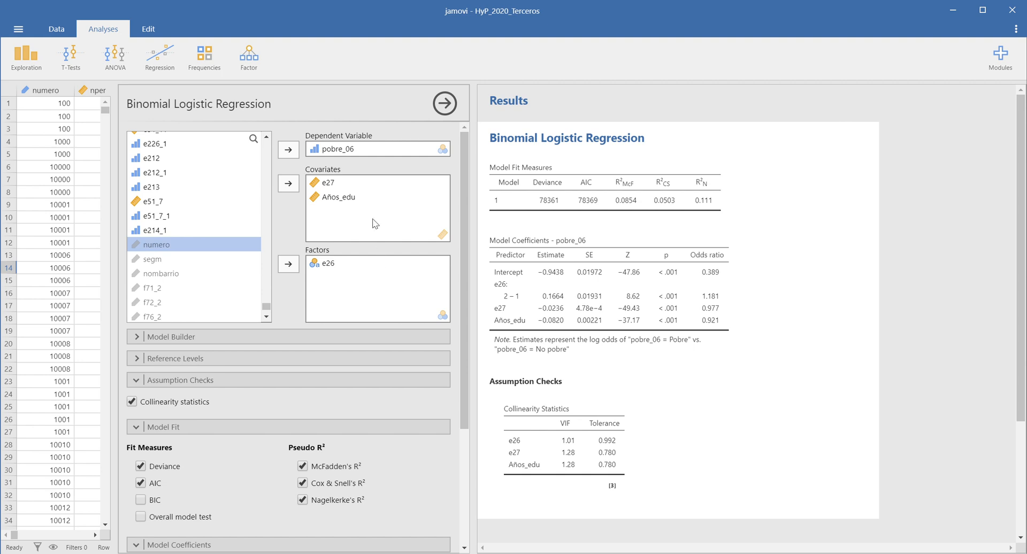
scroll(375, 224, "down", 1)
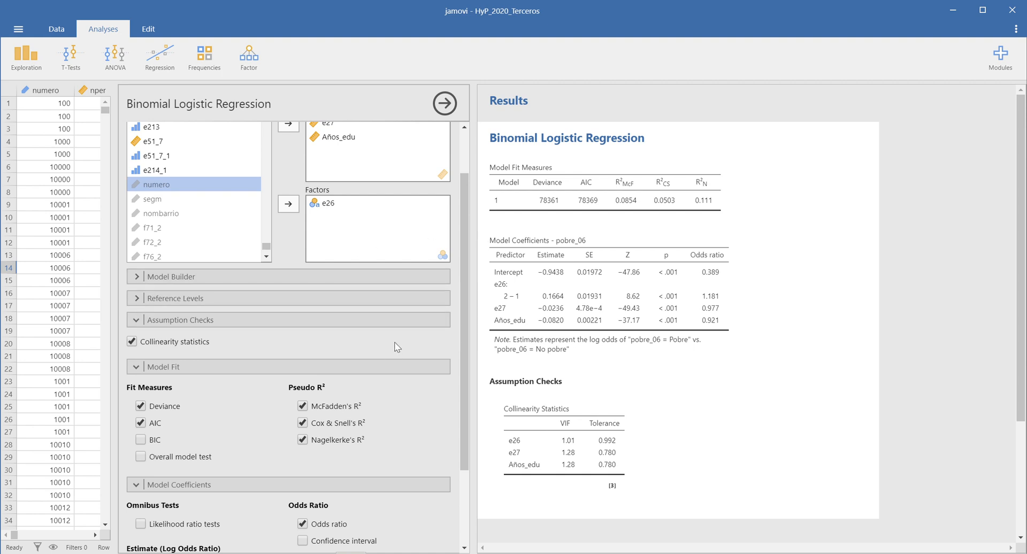
scroll(396, 345, "down", 2)
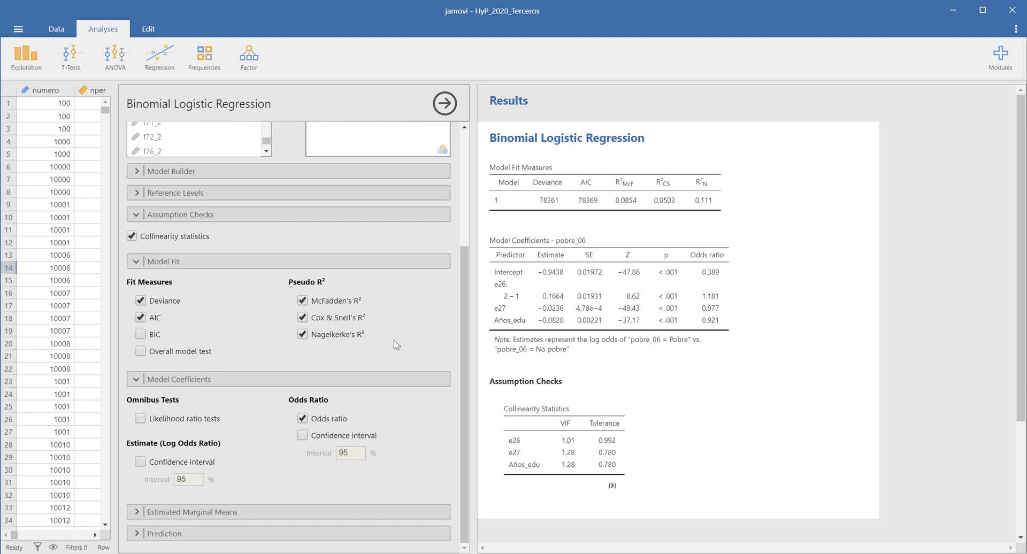
scroll(307, 371, "up", 3)
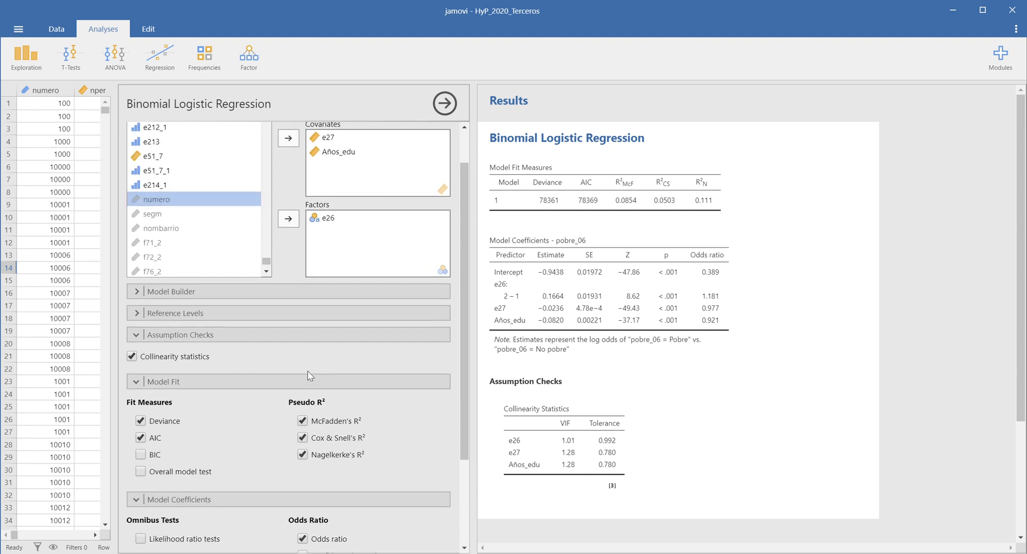
scroll(307, 371, "up", 1)
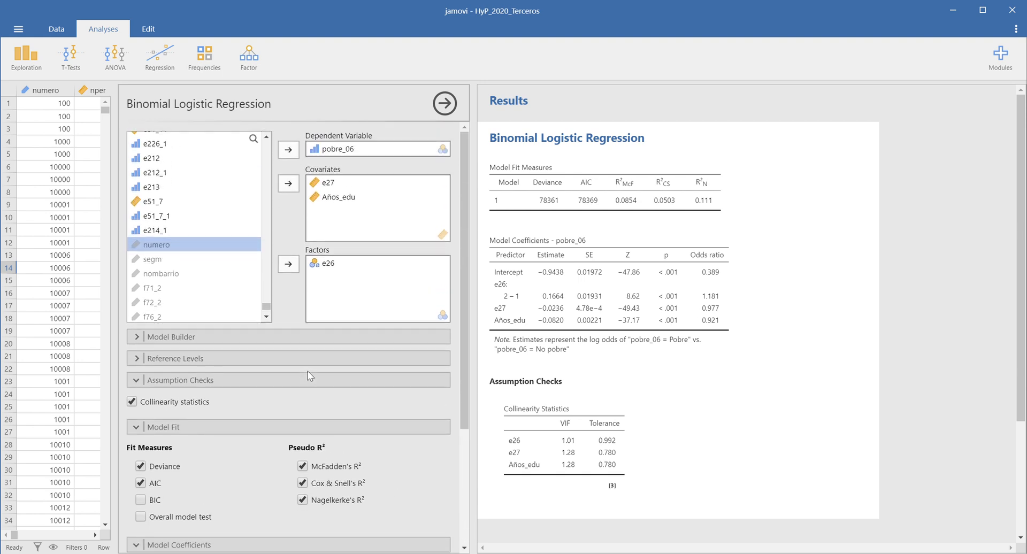